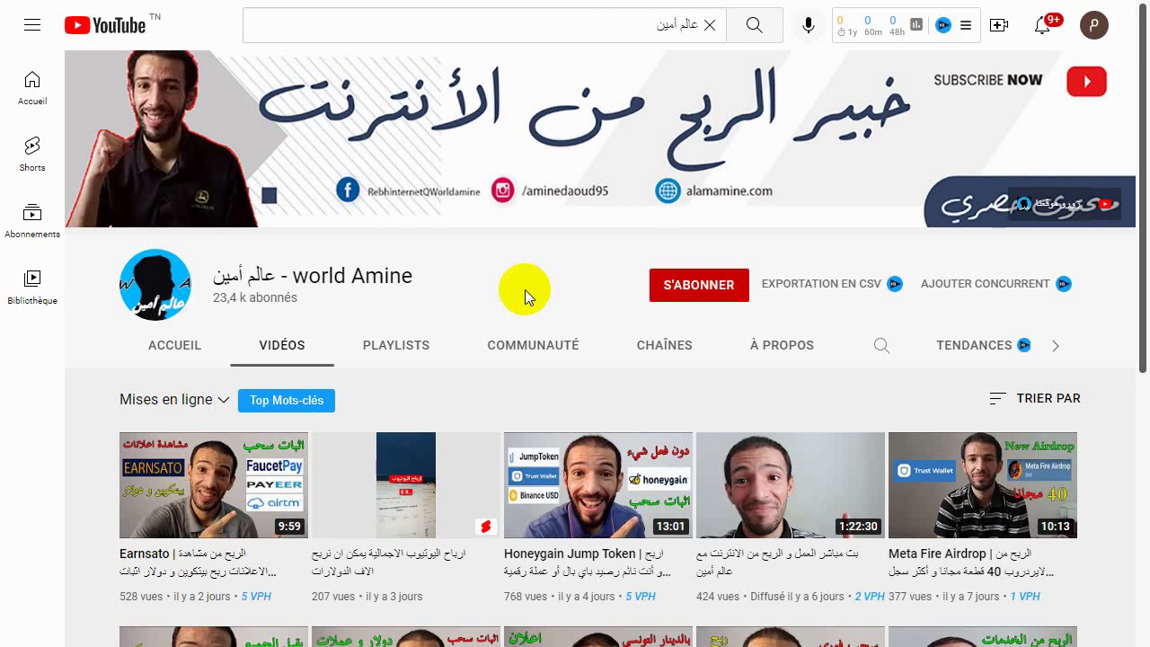
Subscribe to the open YouTube channel and choose its notification preference
left_click(680, 285)
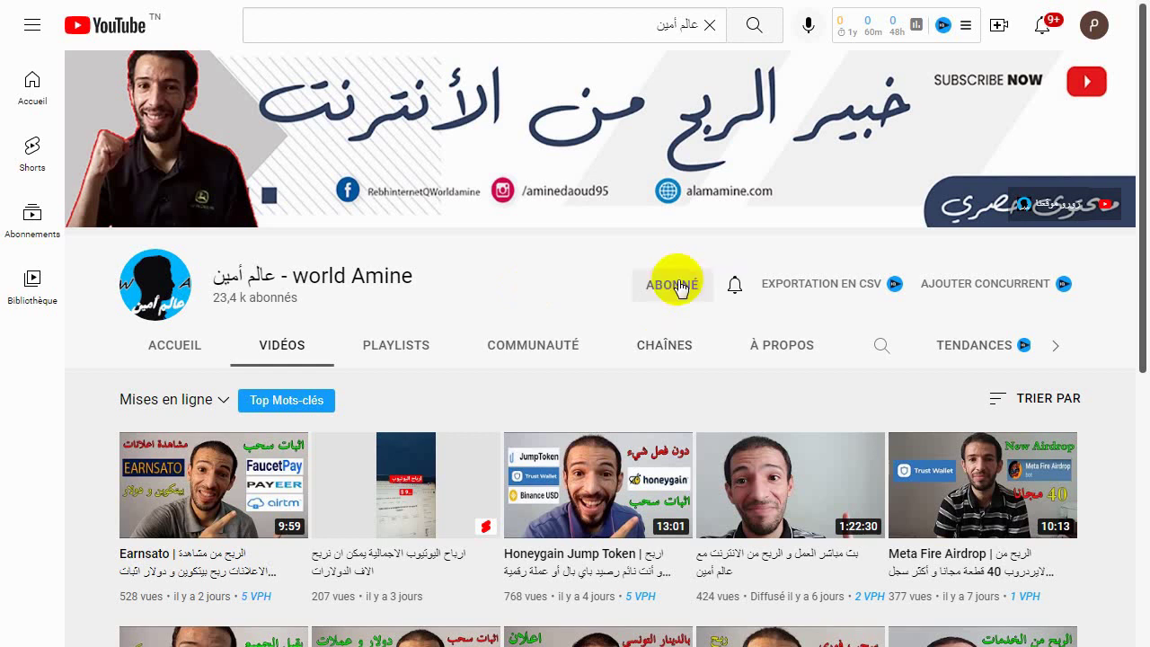
left_click(734, 289)
left_click(744, 324)
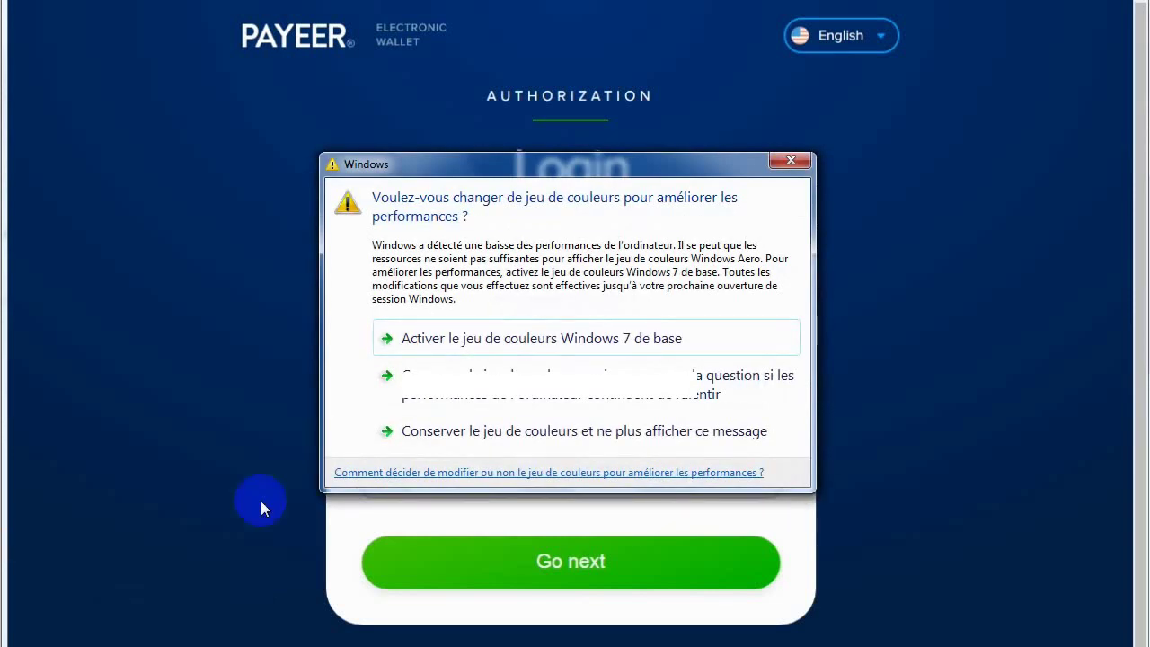
Keep the Windows colour scheme without showing the message again, and log in to the Payeer wallet with the filled-in credentials
left_click(407, 432)
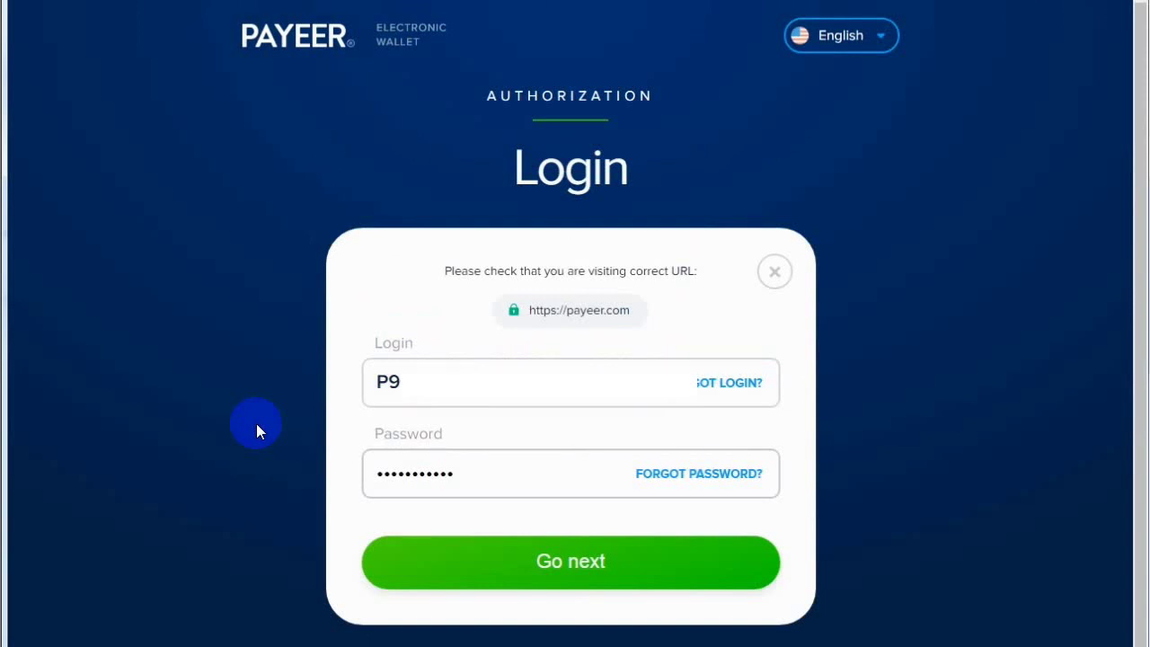
left_click(385, 379)
left_click(519, 376)
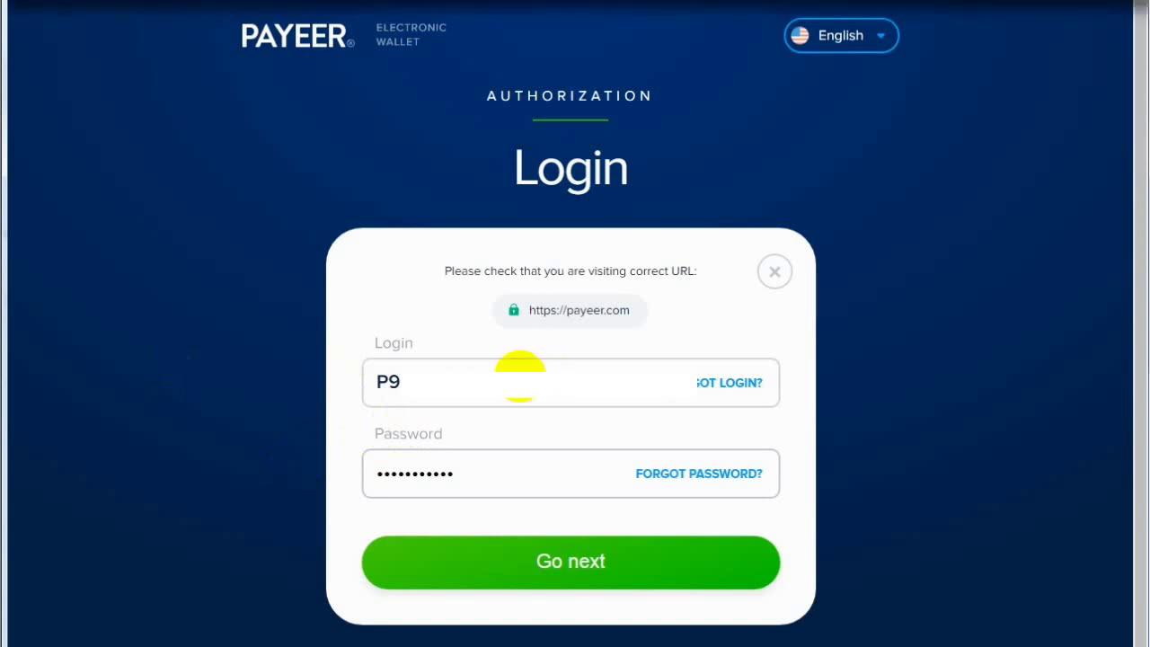
left_click(324, 445)
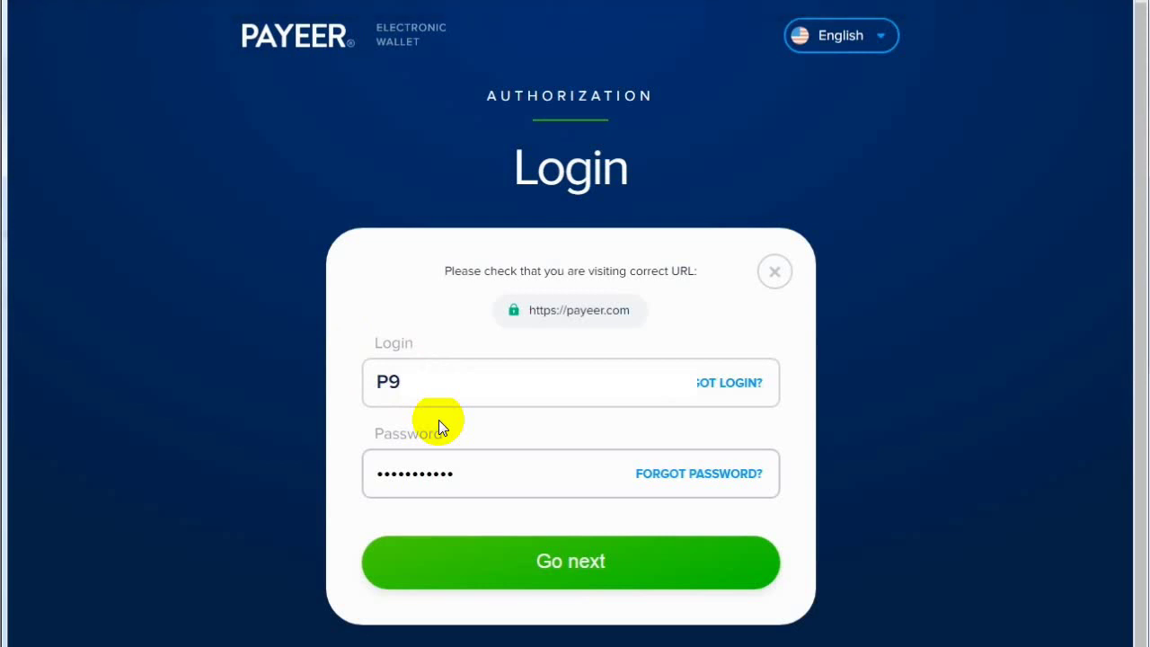
left_click(475, 606)
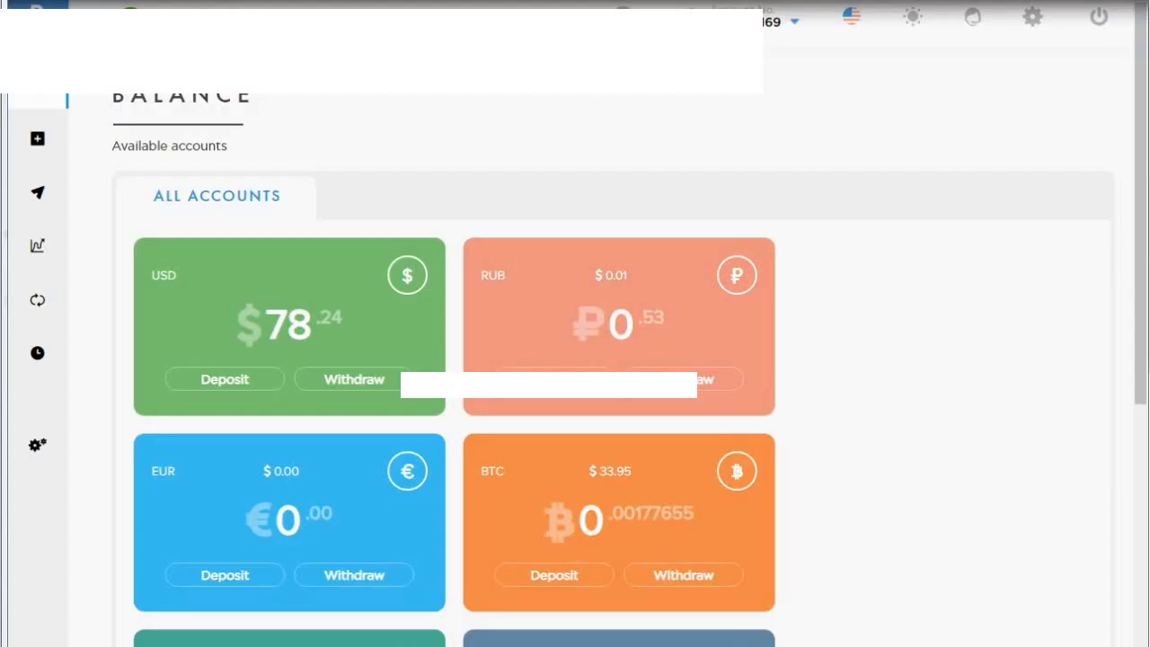
Open the Payeer security settings through IP Security in the account details and translate the page into Arabic
left_click(796, 27)
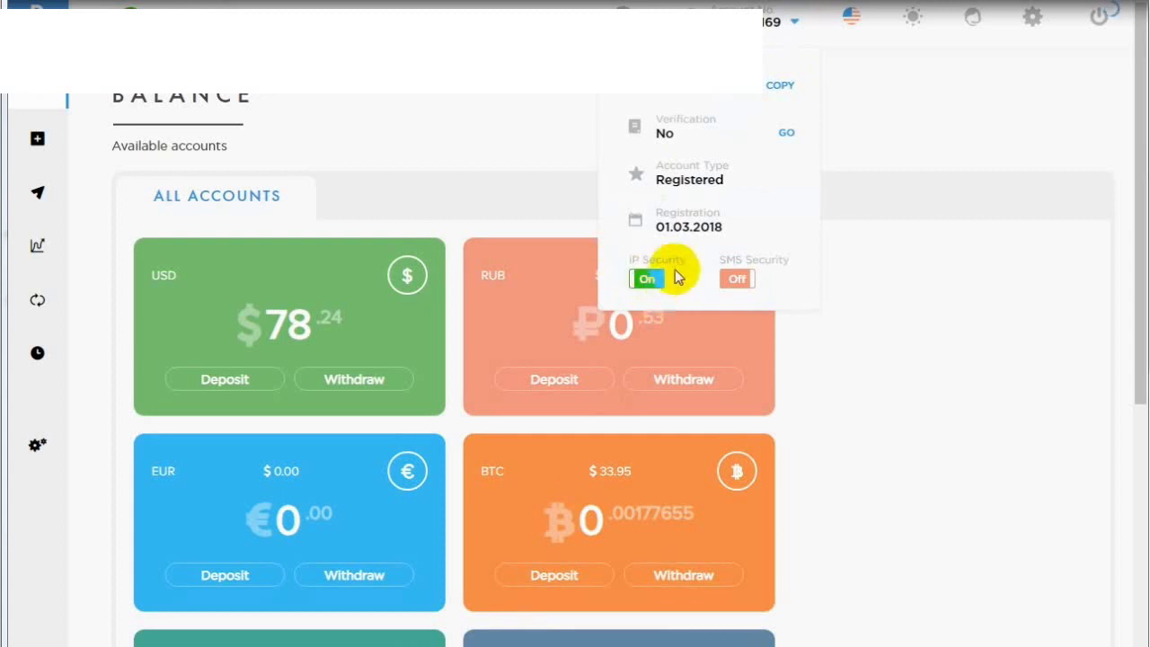
left_click(675, 271)
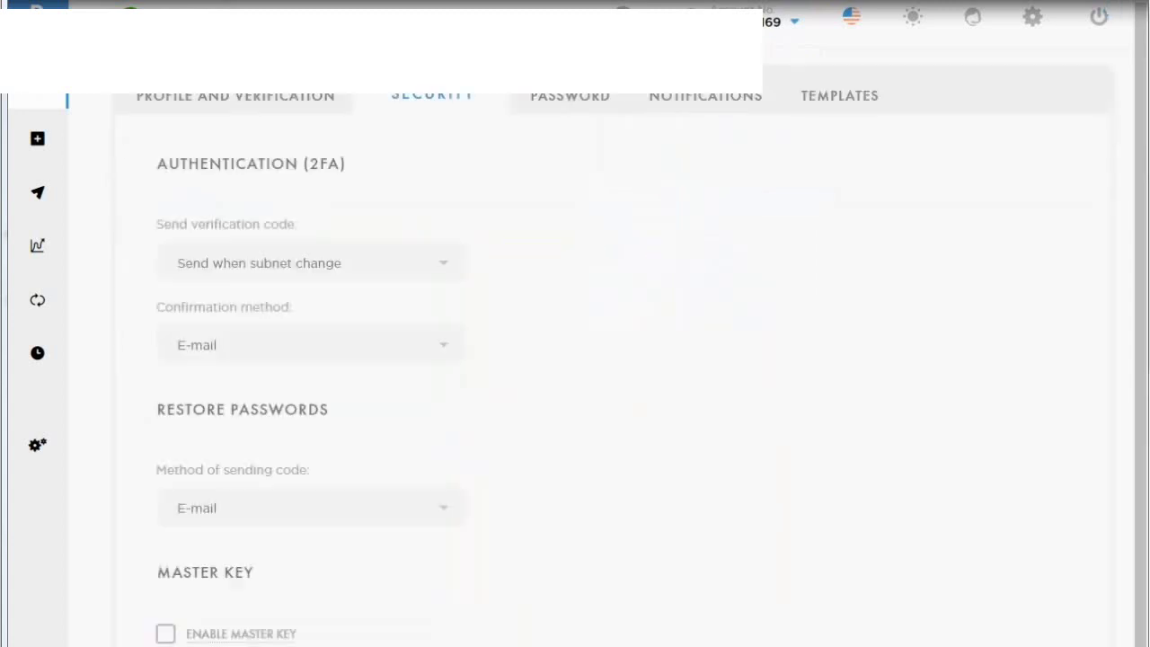
right_click(622, 158)
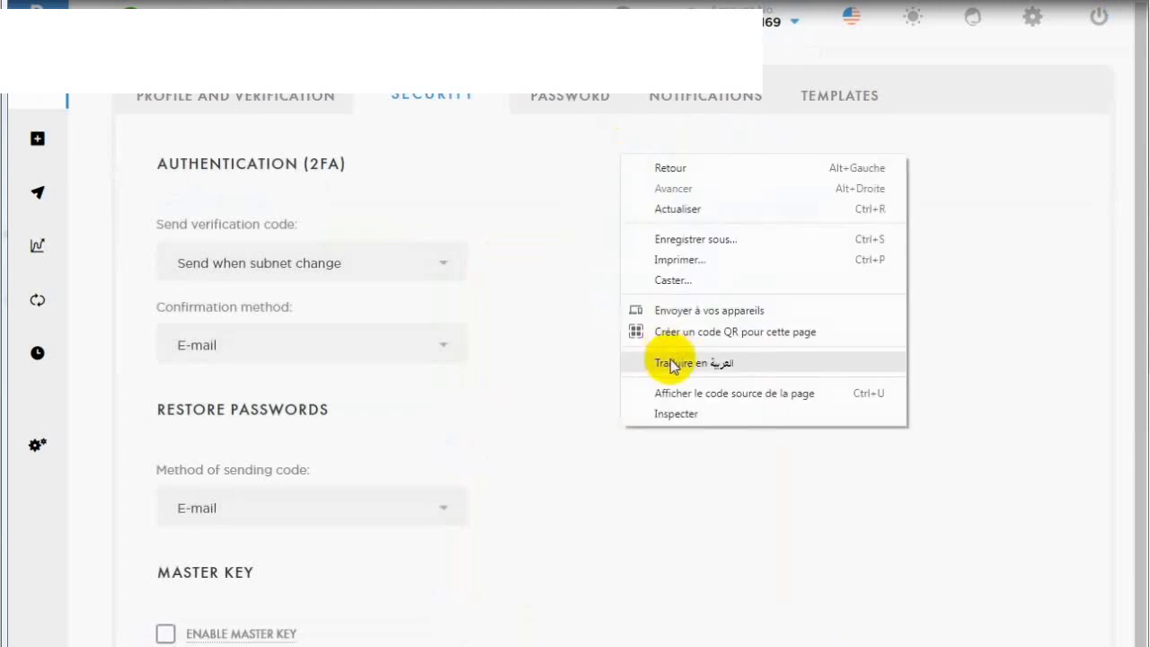
left_click(670, 363)
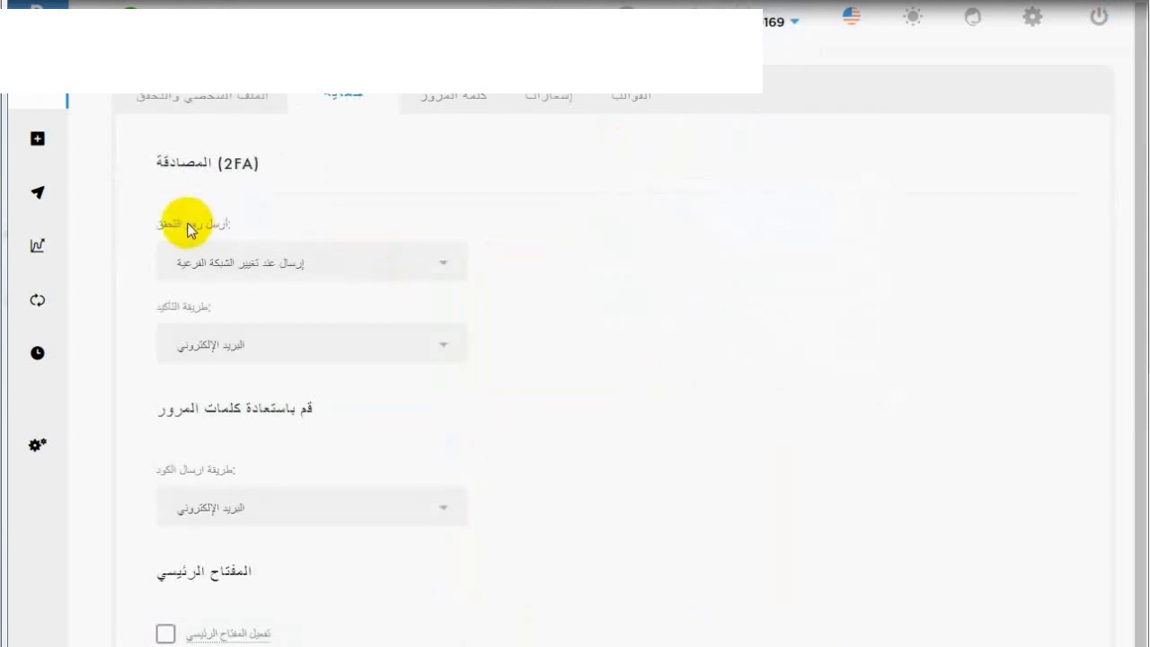
Set the two-factor authentication verification code to be sent always (أرسل الرمز دائمًا)
left_click_drag(174, 220, 247, 236)
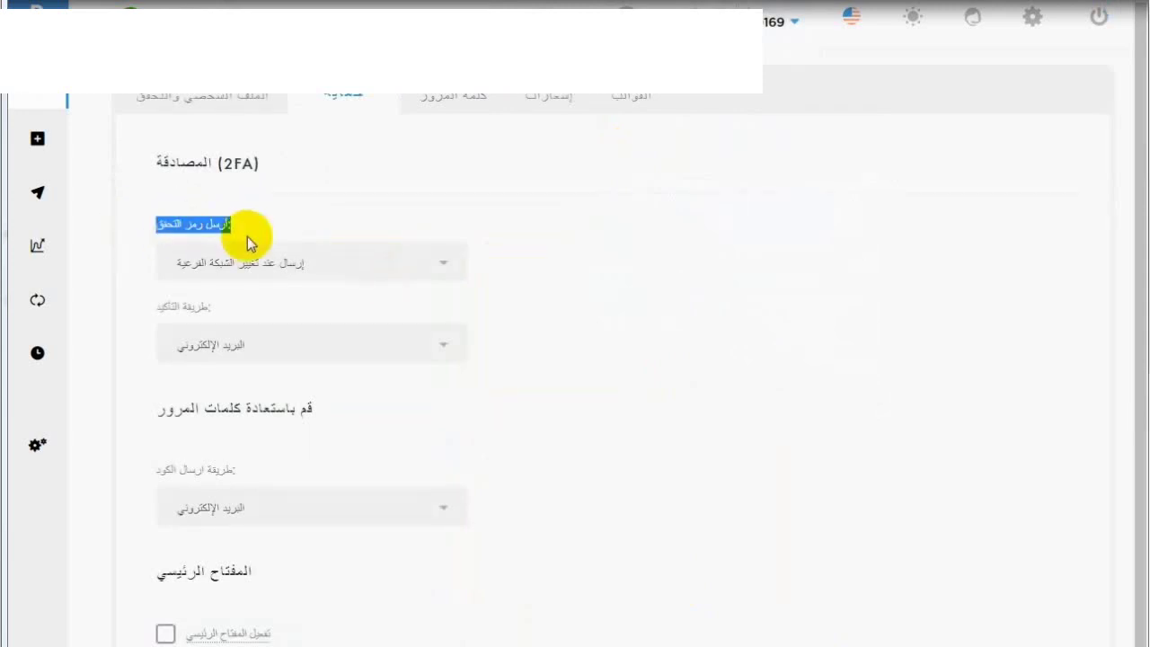
left_click(444, 260)
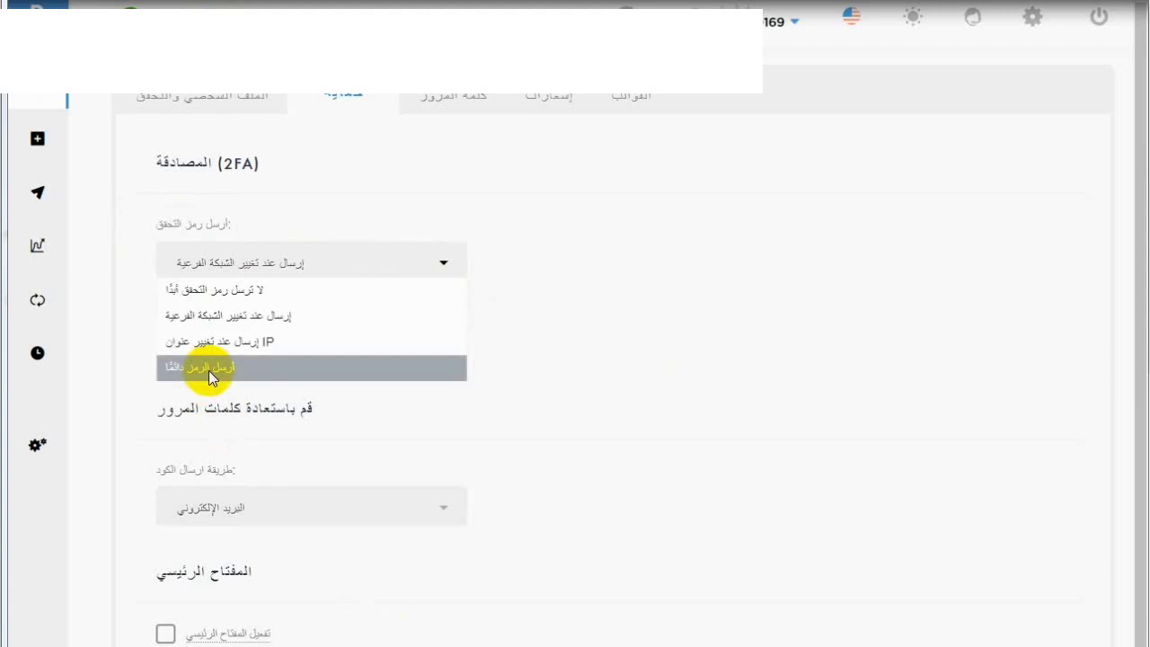
left_click(208, 370)
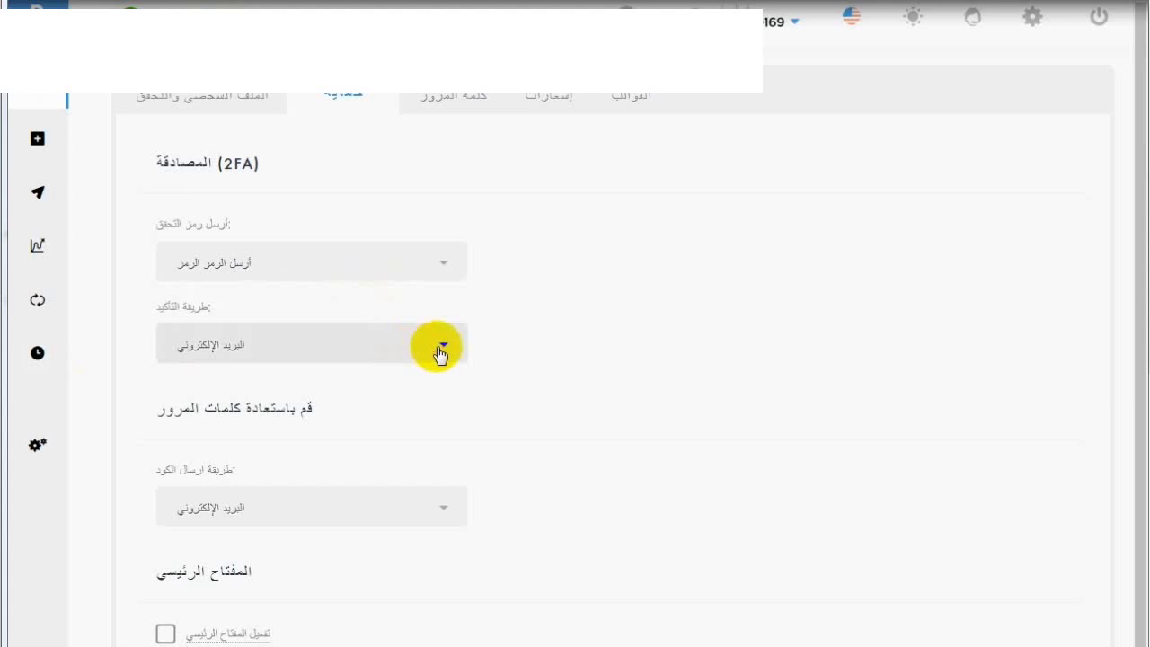
Choose e-mail (البريد الإلكتروني) as the two-factor confirmation method and save the security settings
left_click(440, 352)
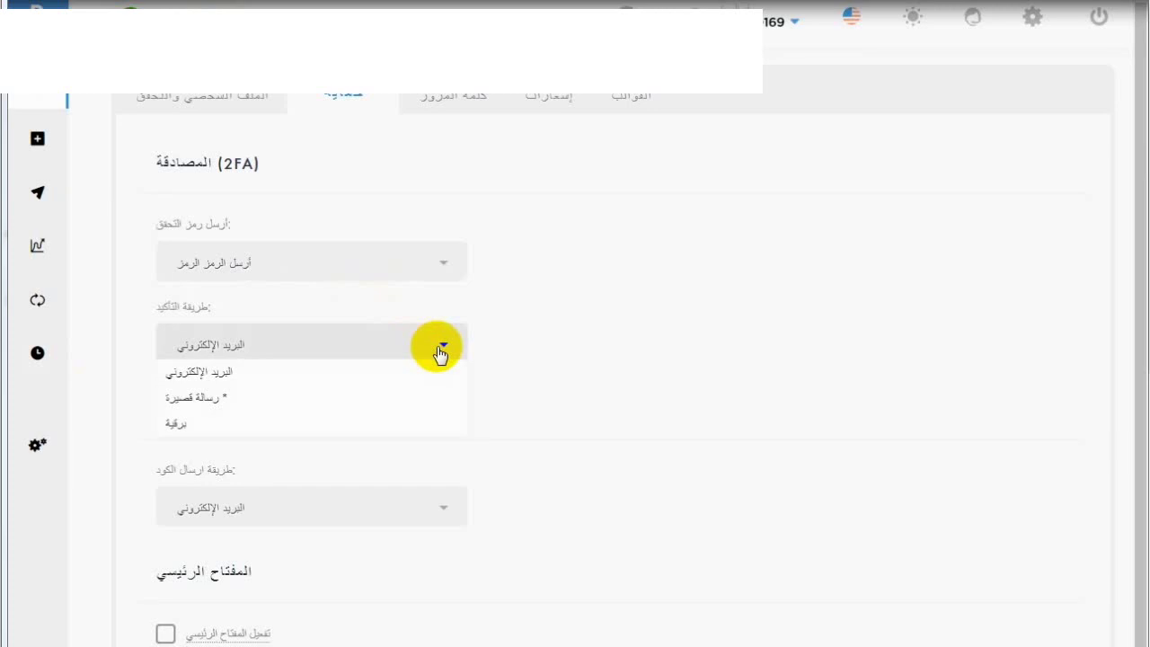
left_click(223, 372)
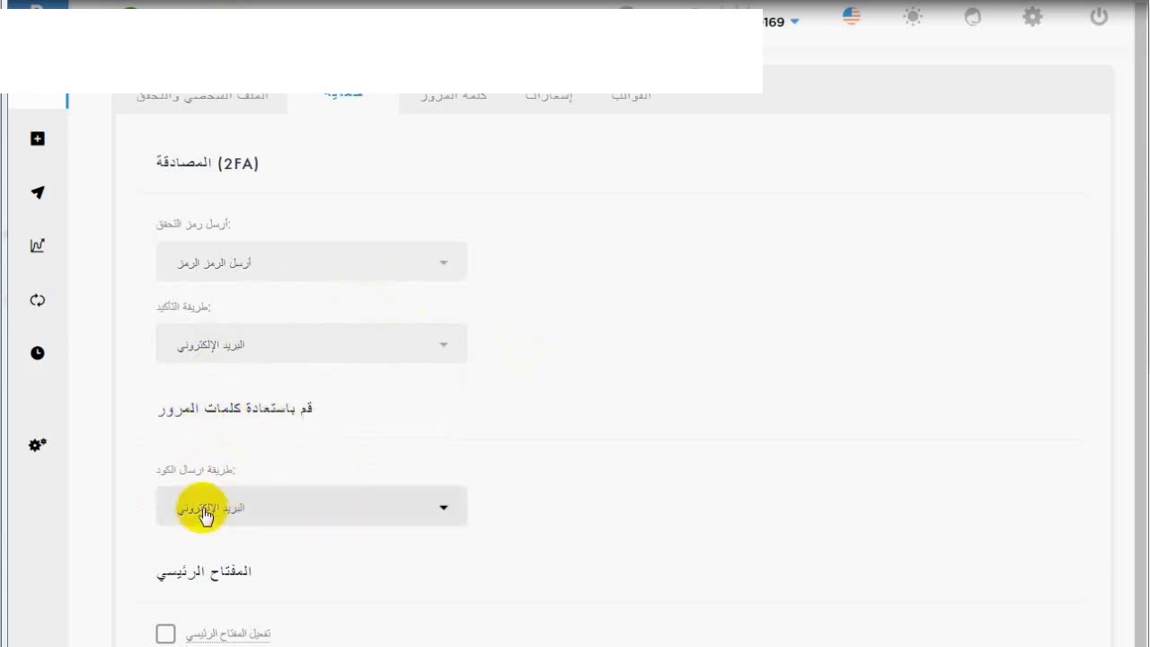
left_click_drag(1133, 408, 1133, 575)
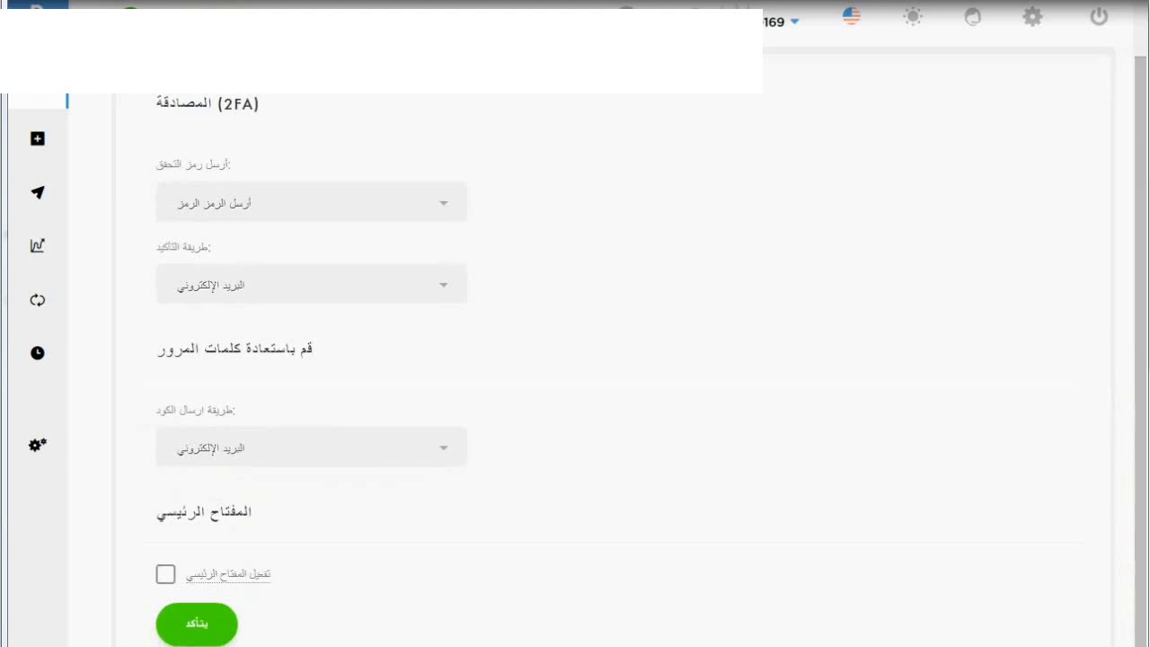
left_click(195, 629)
left_click(194, 629)
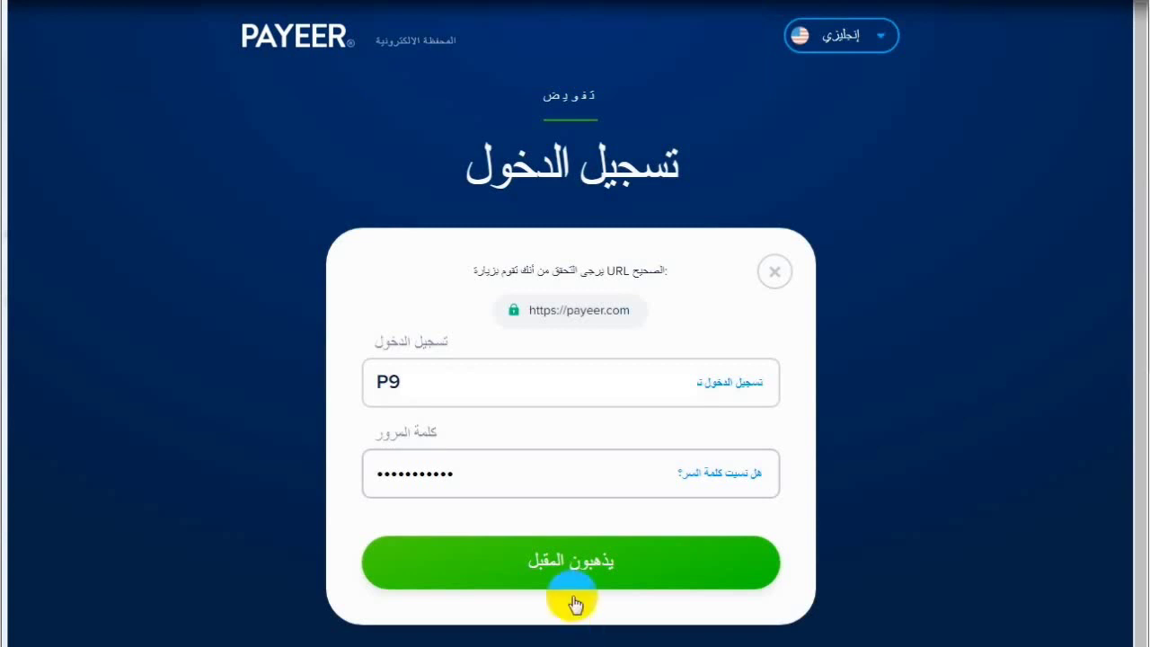
Submit the Payeer login with the filled-in credentials and copy the verification code from the newest Payeer.com message in Gmail
left_click(572, 568)
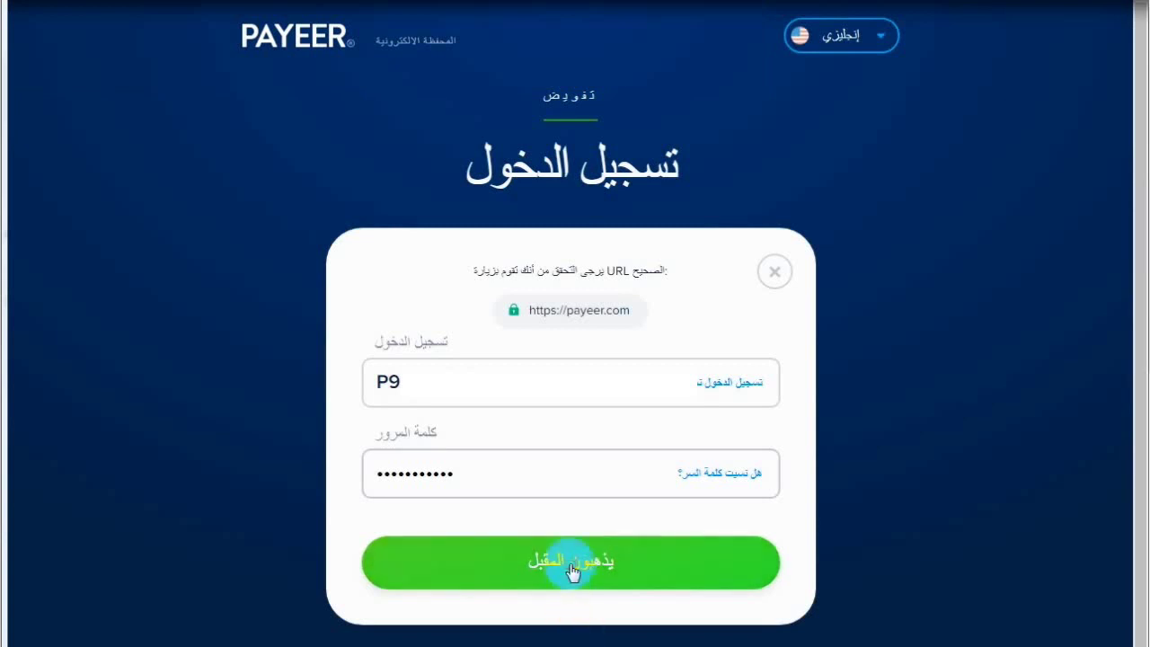
left_click(572, 568)
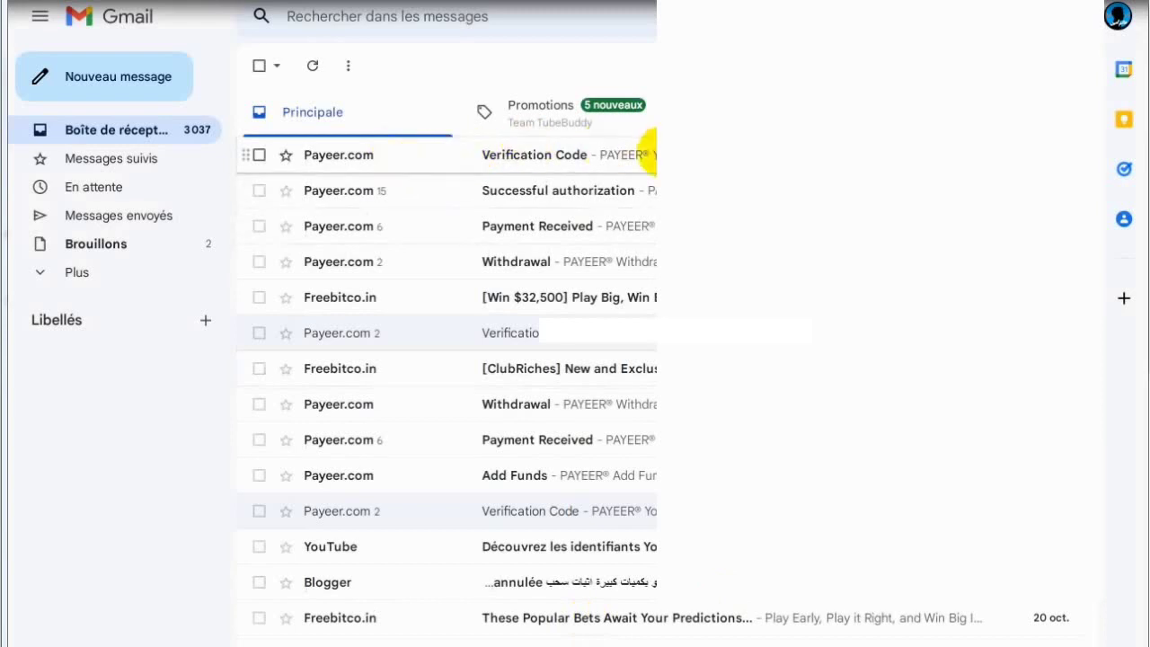
left_click(645, 155)
scroll(462, 511, "down", 5)
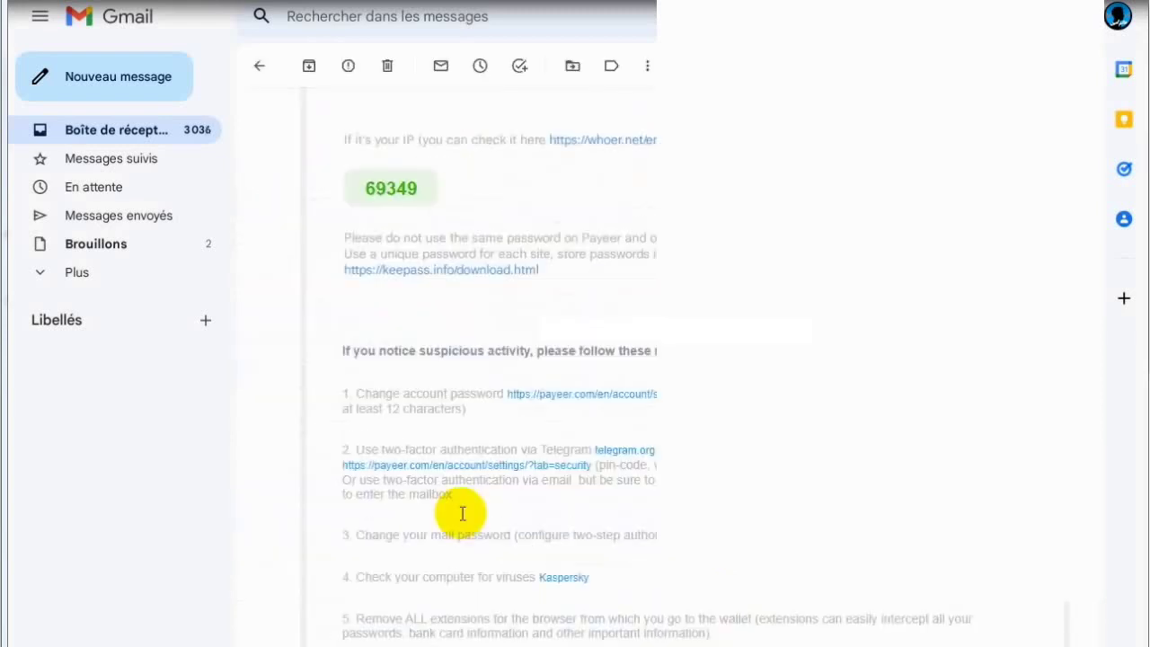
double_click(406, 187)
right_click(404, 188)
left_click(417, 194)
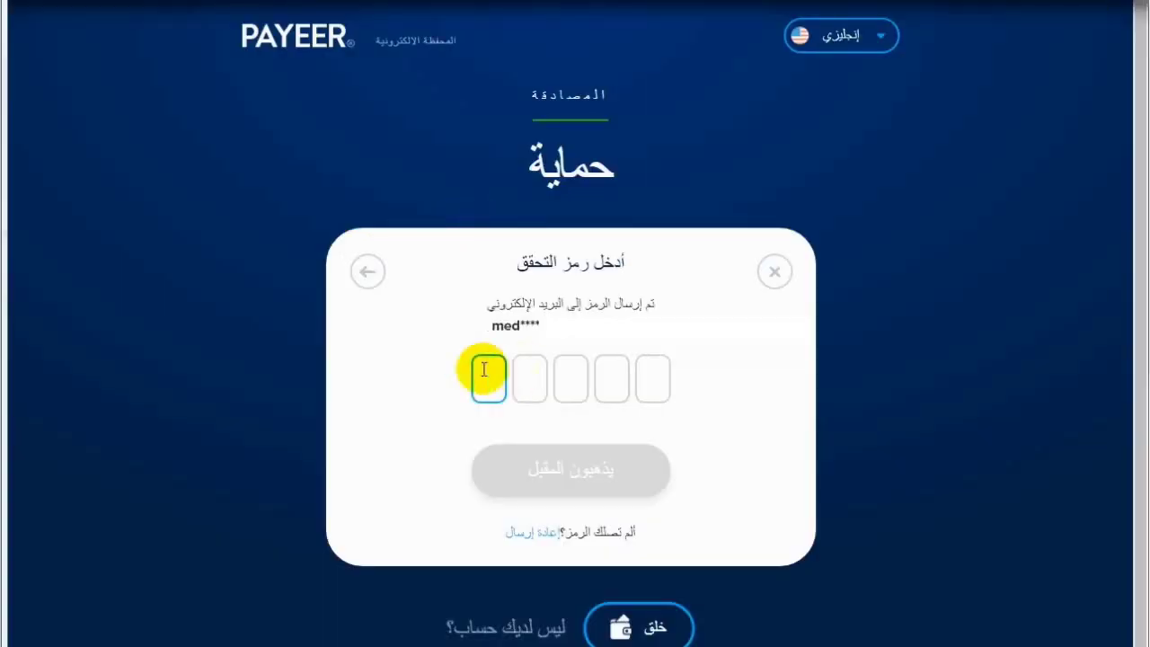
Paste the copied verification code into the Payeer verification code field and submit it to finish logging in
right_click(487, 383)
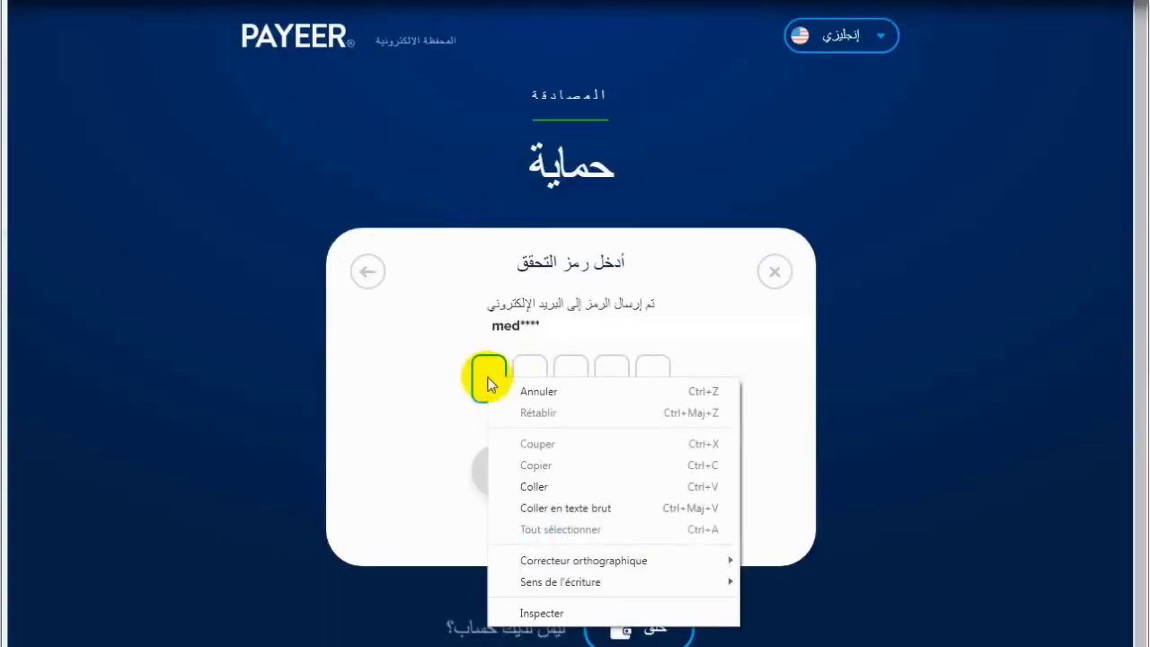
left_click(532, 486)
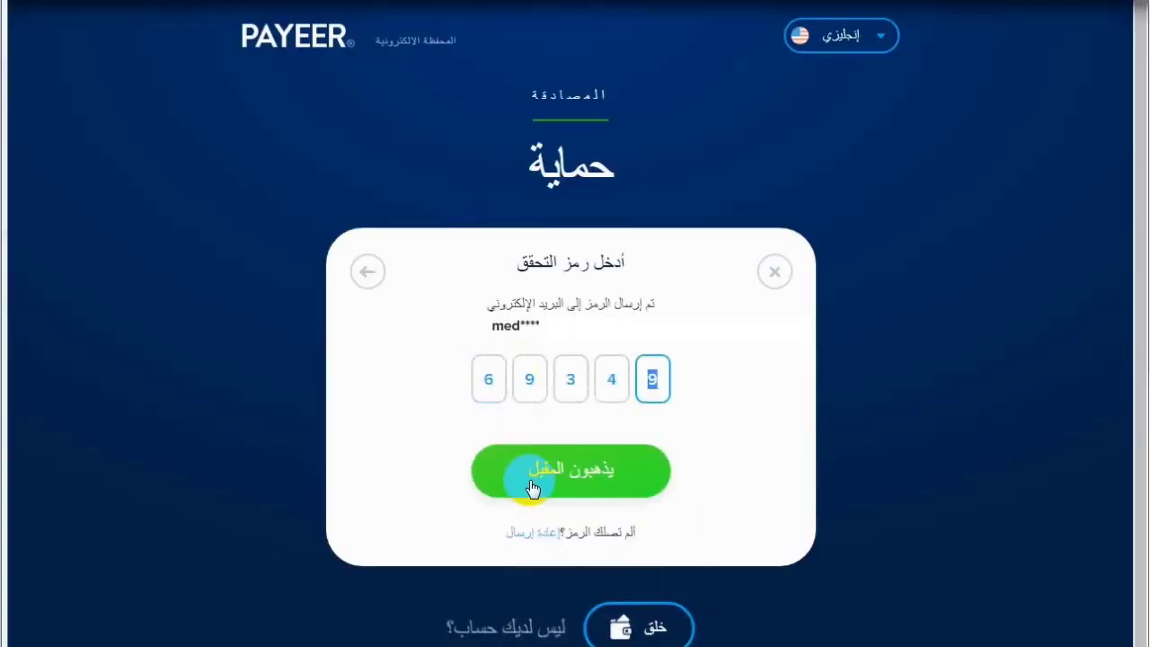
left_click(600, 476)
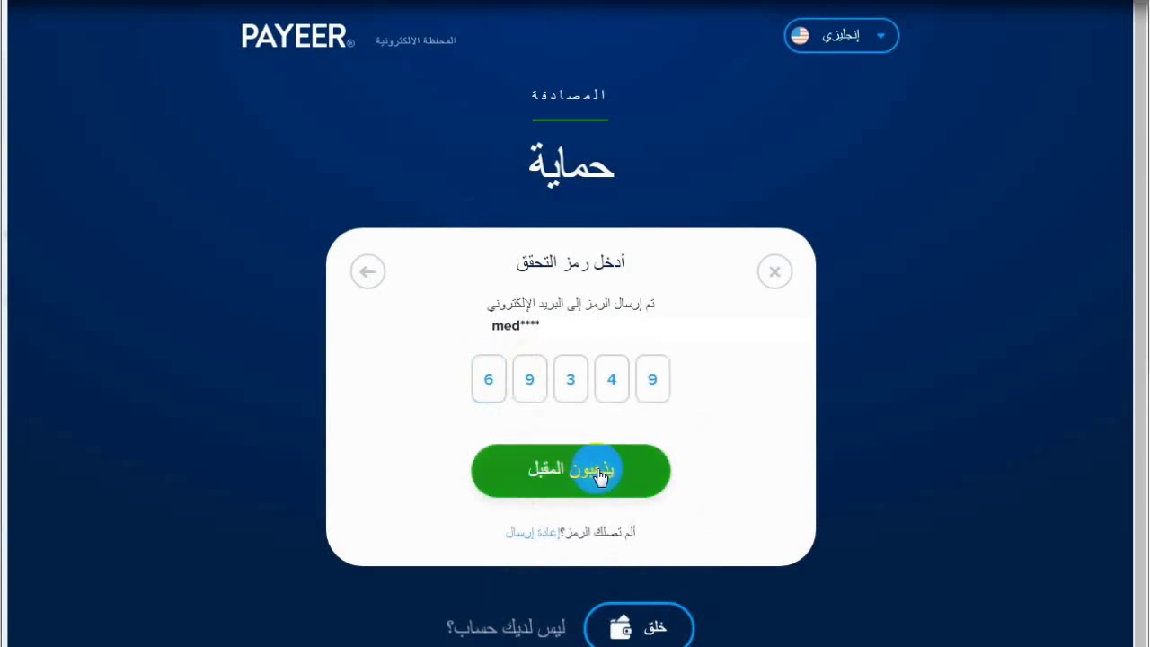